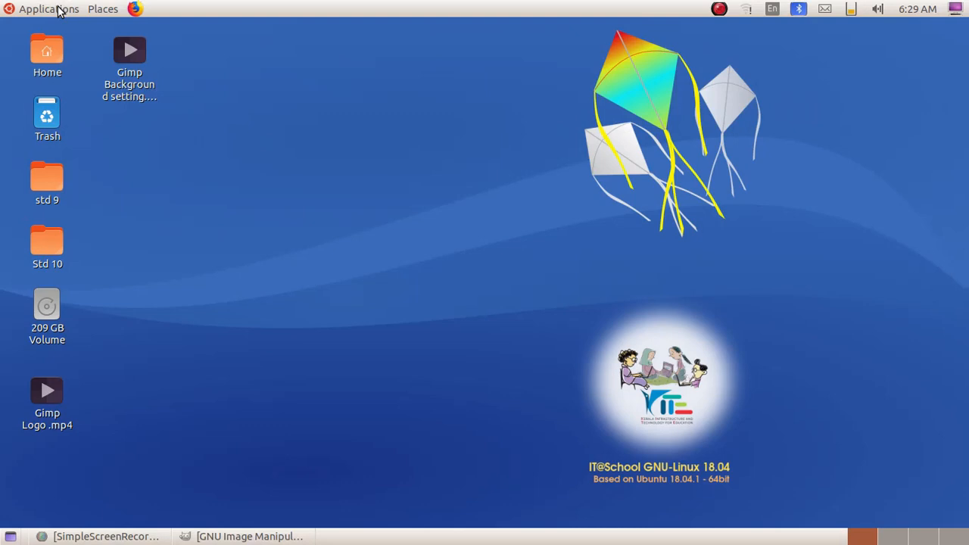
Launch the GNU Image Manipulation Program and move its empty image window up near the top edge of the desktop
click(58, 9)
mouse_move(104, 127)
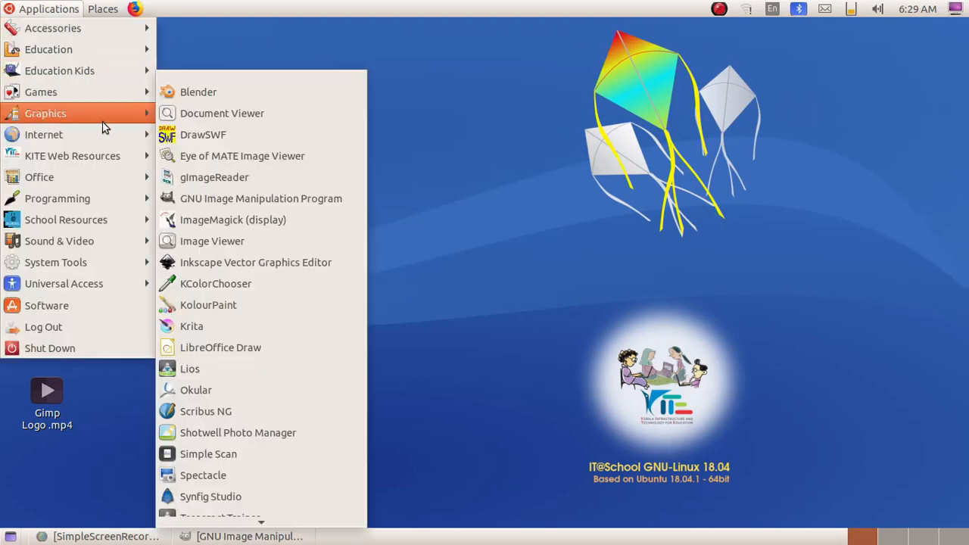
click(322, 201)
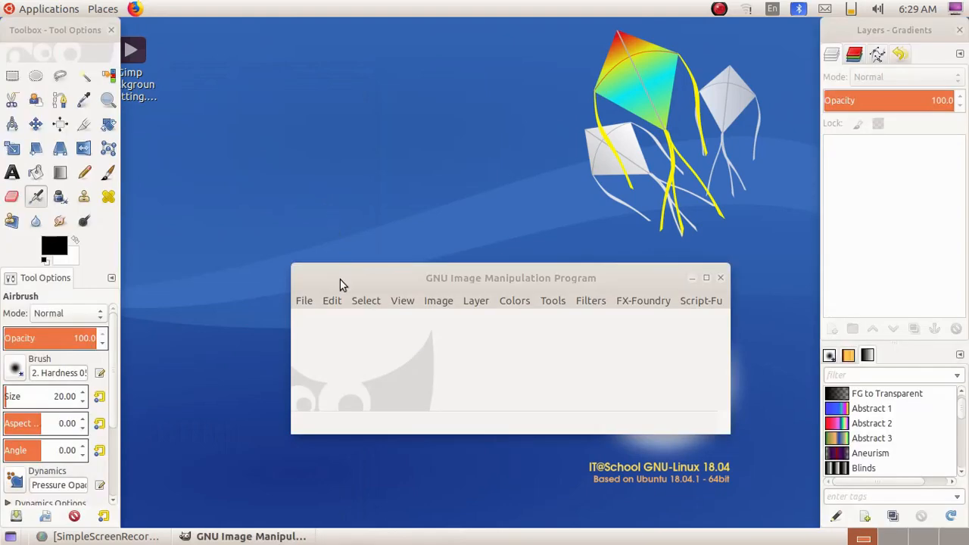
drag(340, 279, 289, 41)
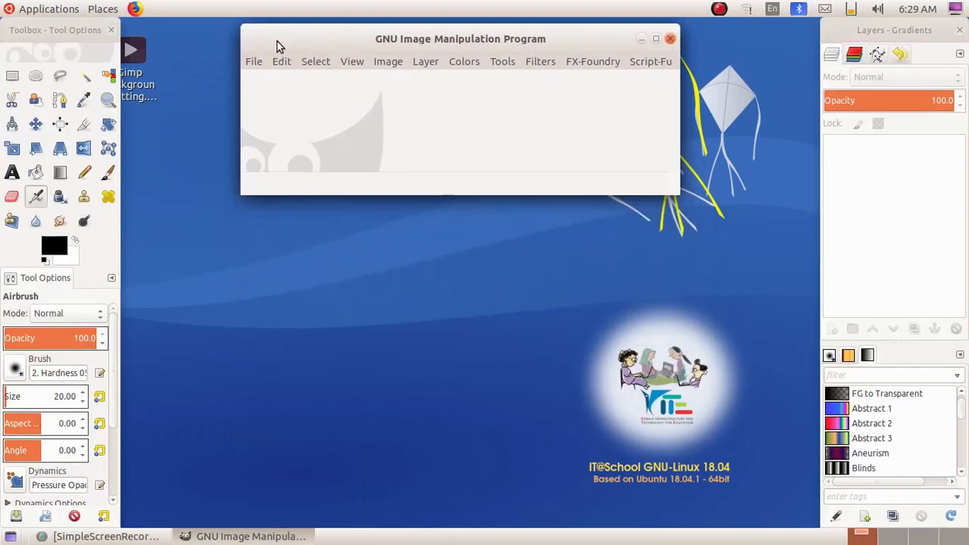
Create a new image from the 1024x768 template
click(252, 64)
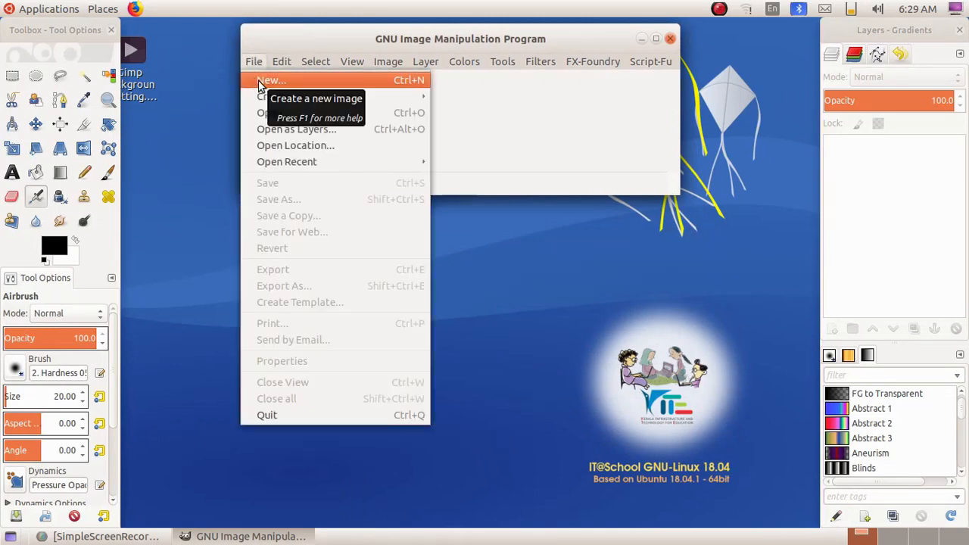
click(269, 80)
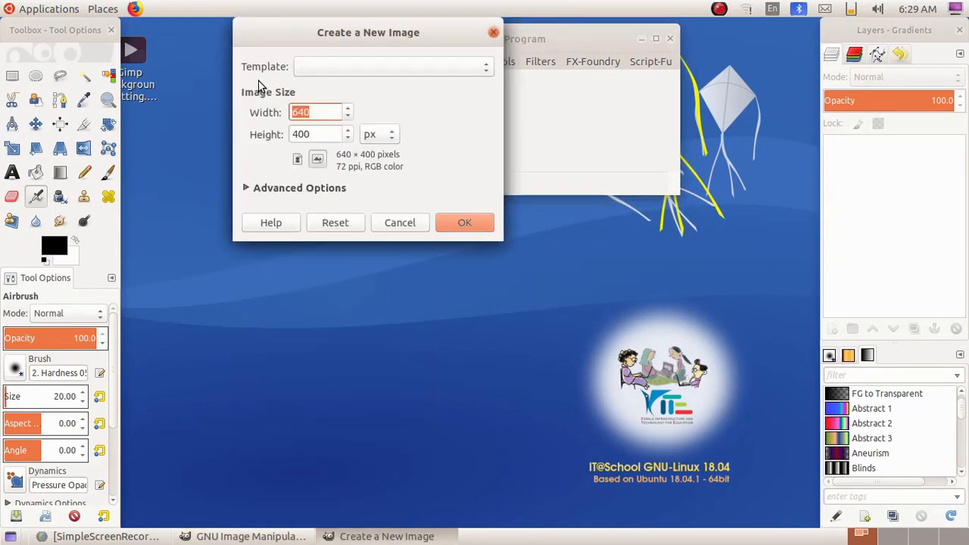
click(335, 66)
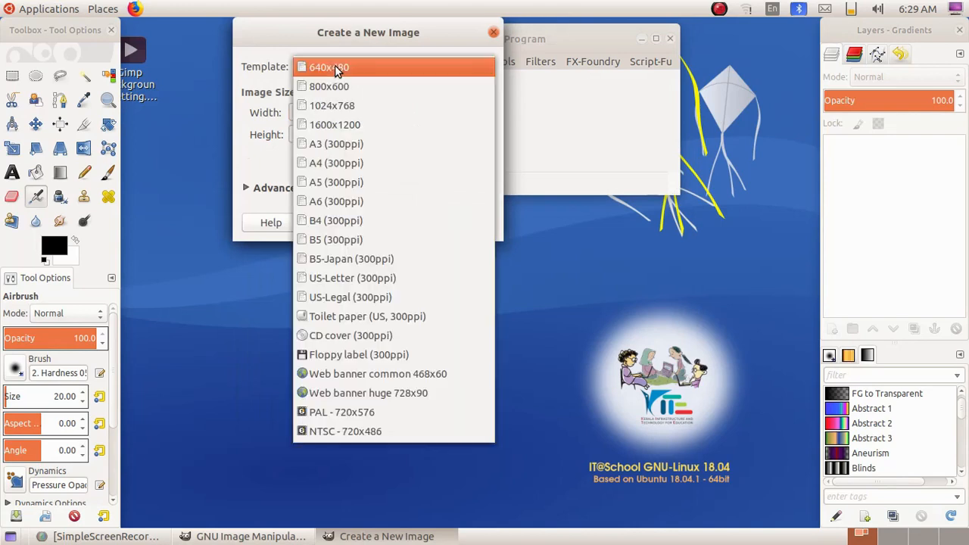
click(354, 112)
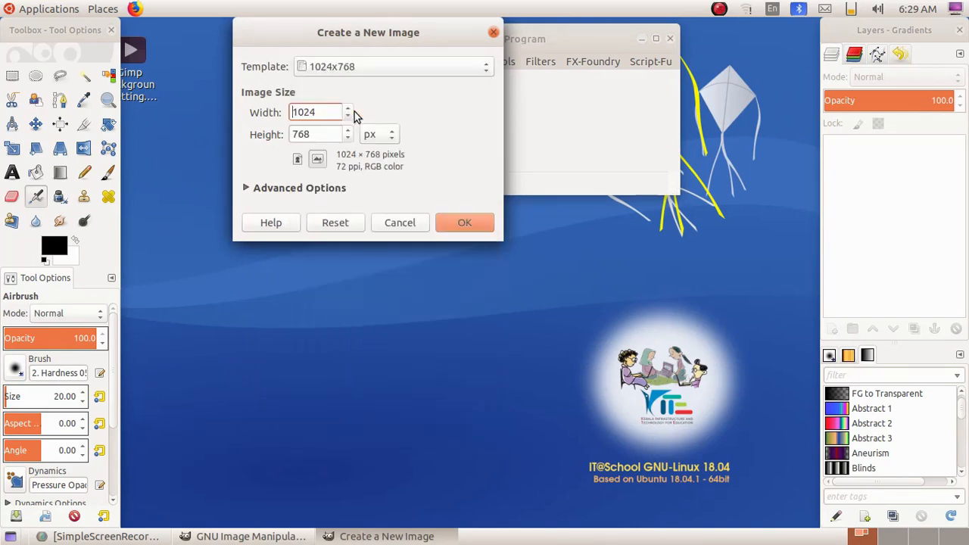
click(464, 225)
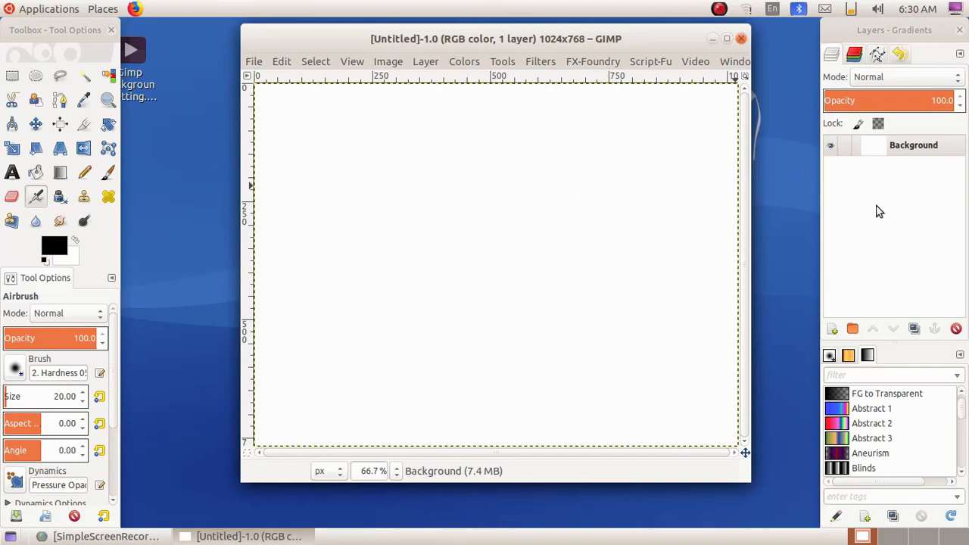
Fill the Background layer with a linear Blue Green gradient running diagonally from the canvas's upper left to its lower right
click(866, 359)
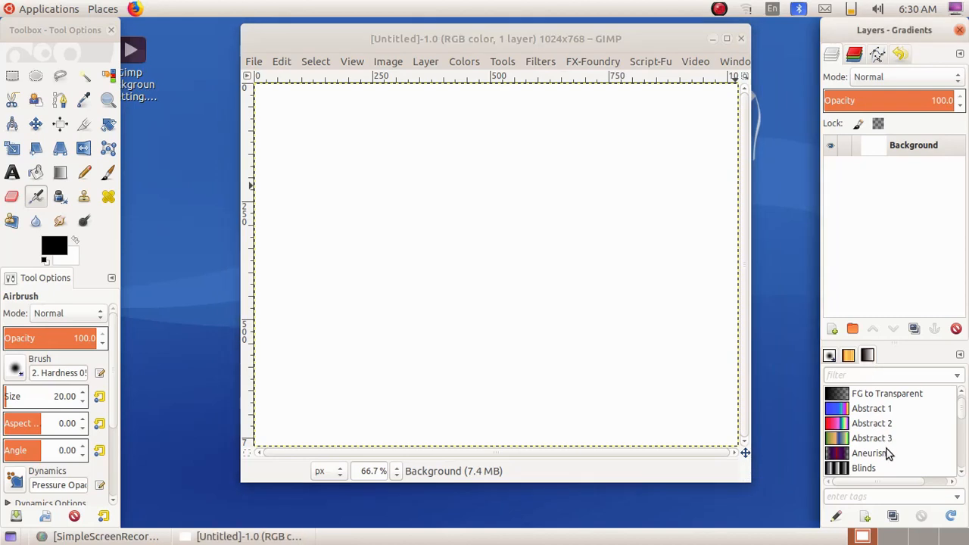
scroll(889, 452, down, 3)
scroll(889, 453, down, 1)
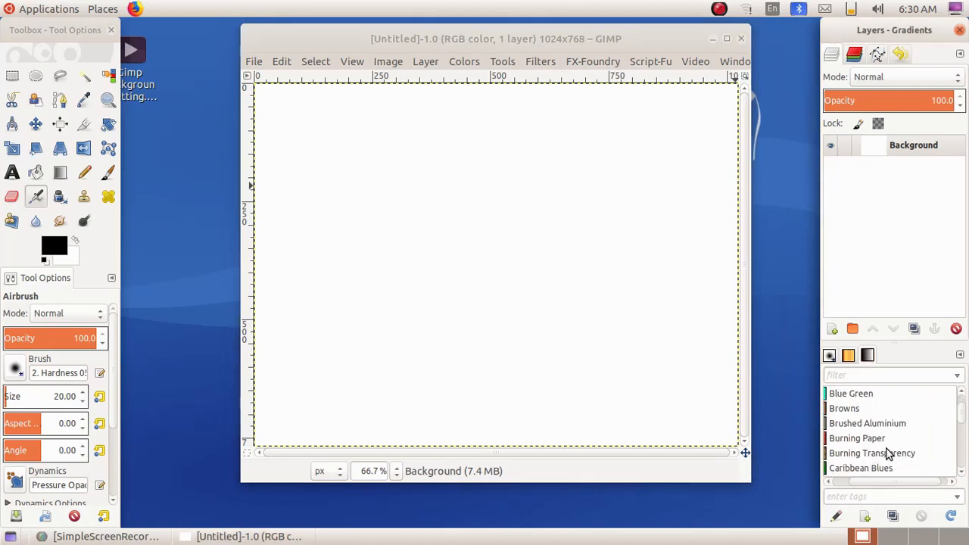
click(870, 391)
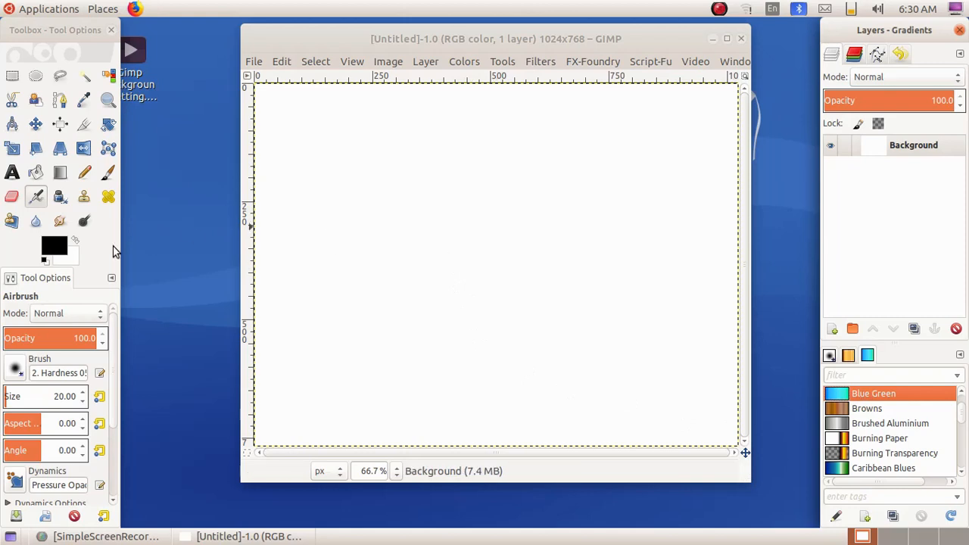
click(60, 174)
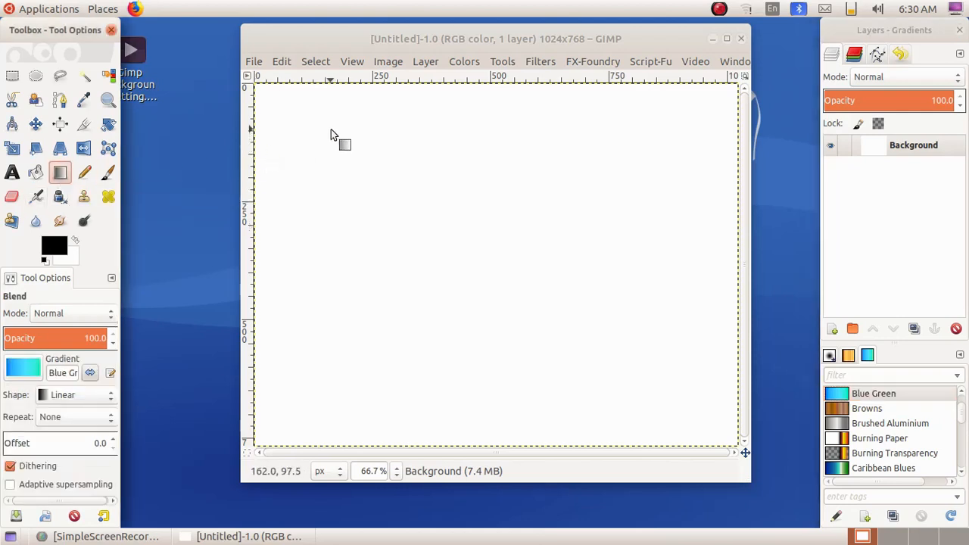
drag(330, 130, 533, 325)
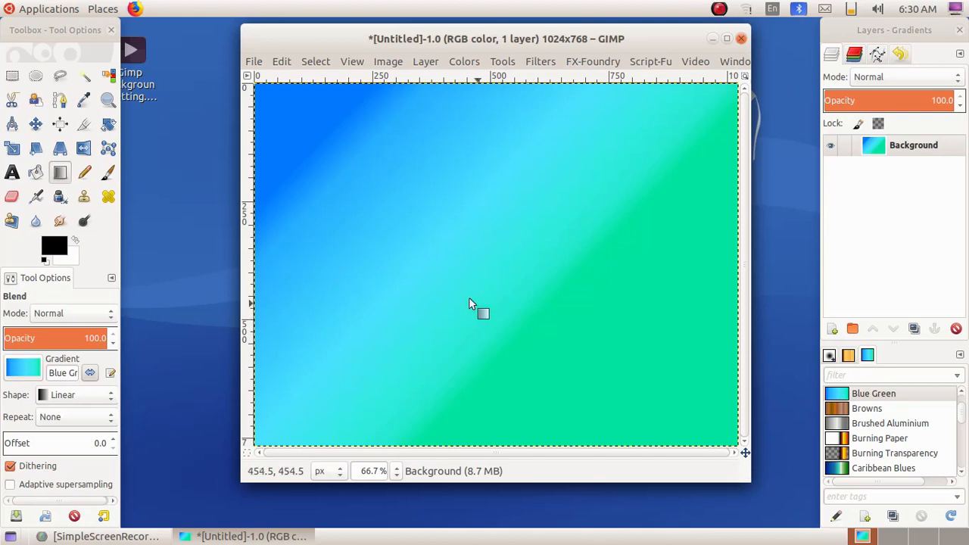
Generate a 3D Outline logo with the text "Say No to Child Labour"
click(254, 64)
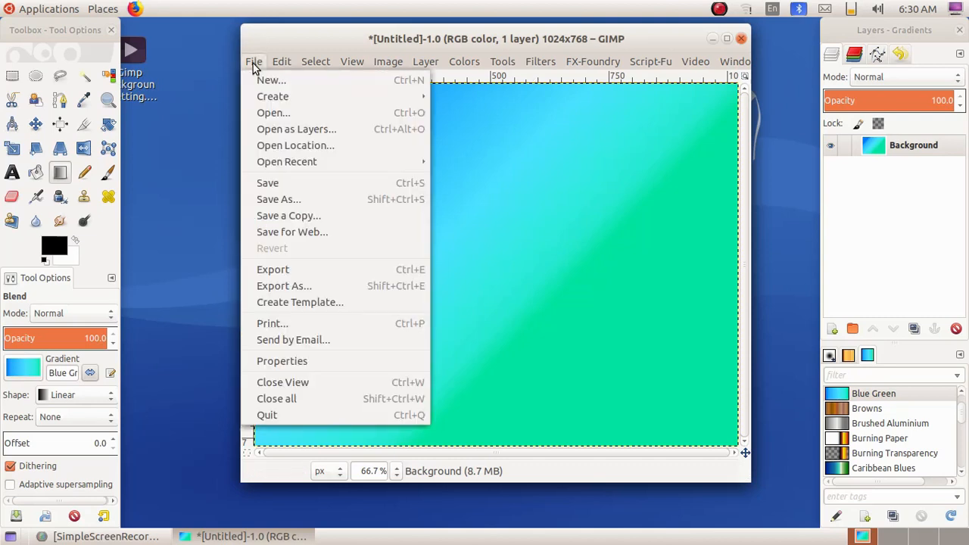
mouse_move(275, 94)
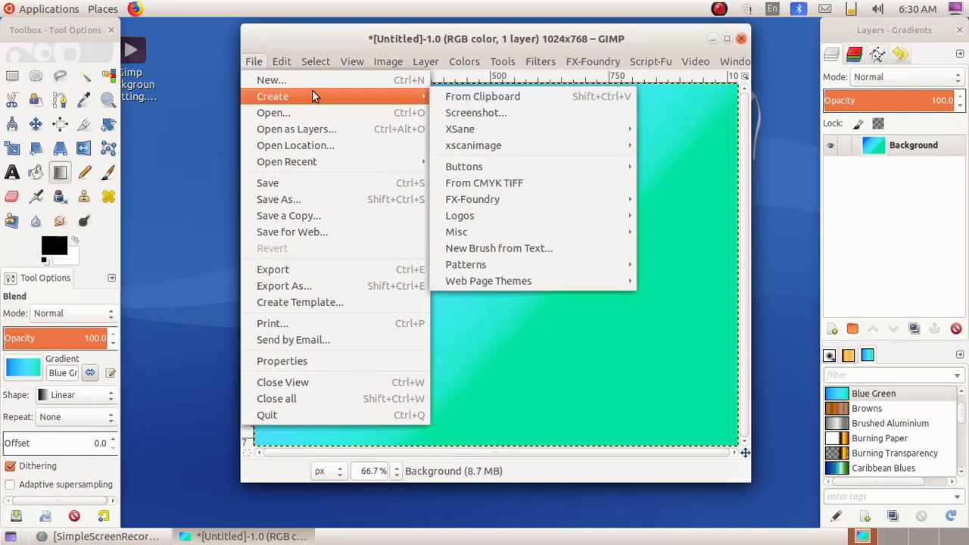
mouse_move(539, 227)
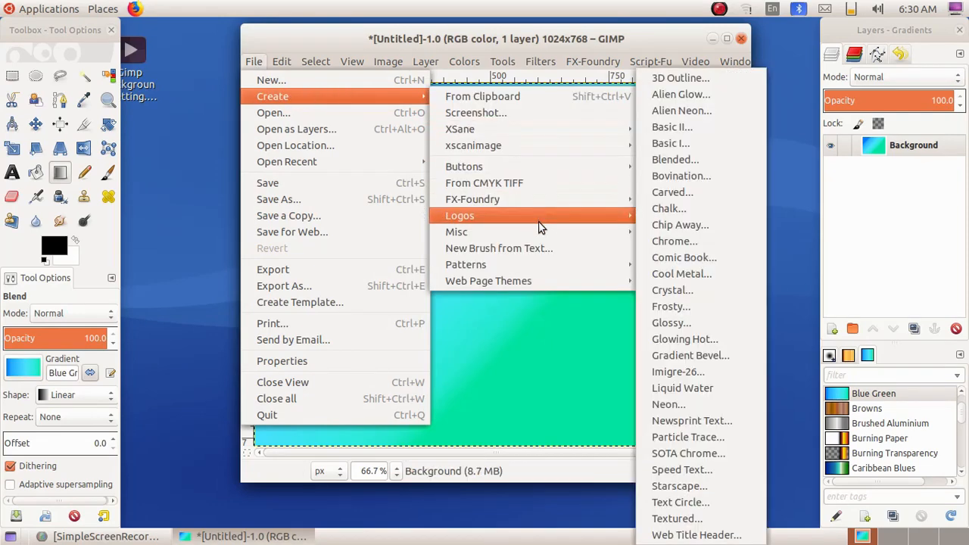
click(681, 79)
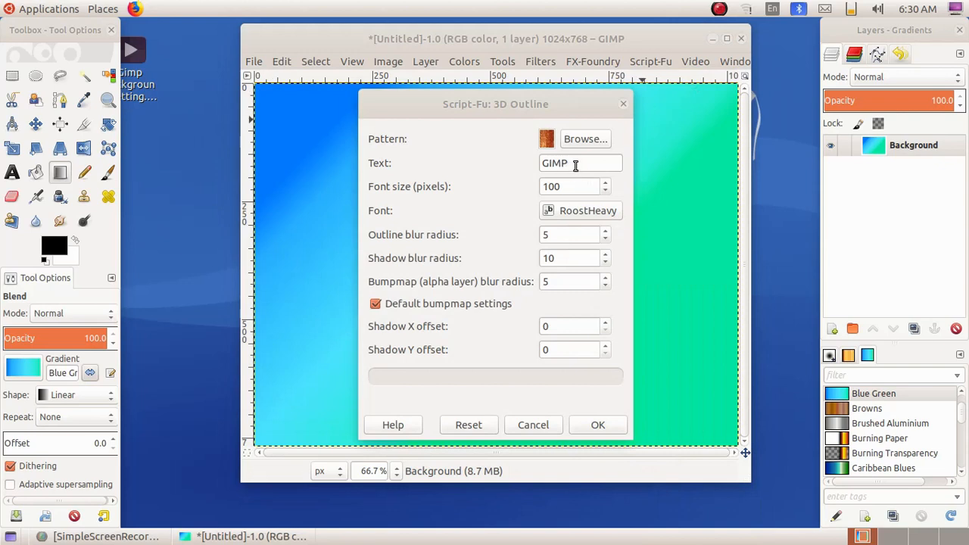
click(575, 166)
key(BackSpace)
key(BackSpace)
key(BackSpace)
key(BackSpace)
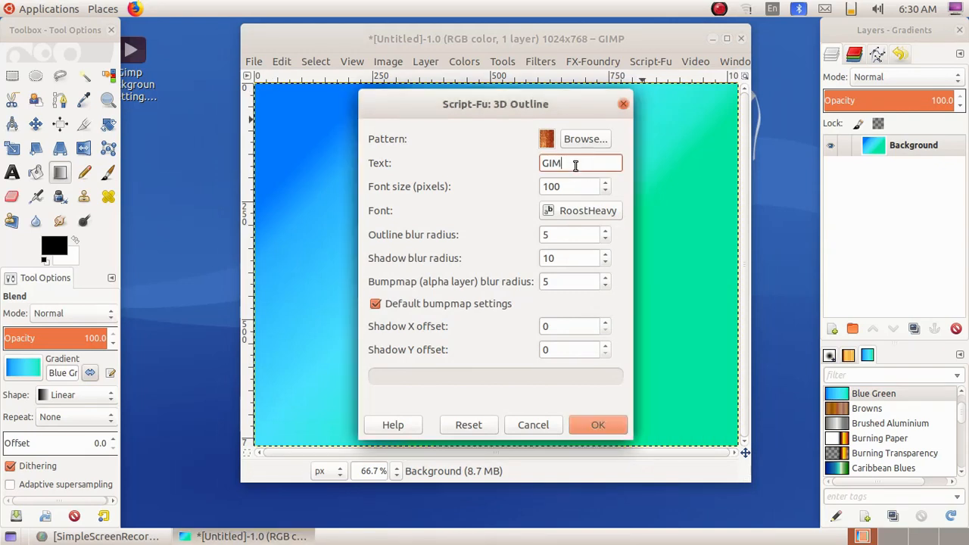
text(Say No)
text( to )
text(Chil)
text(d Lab)
text(our)
click(596, 426)
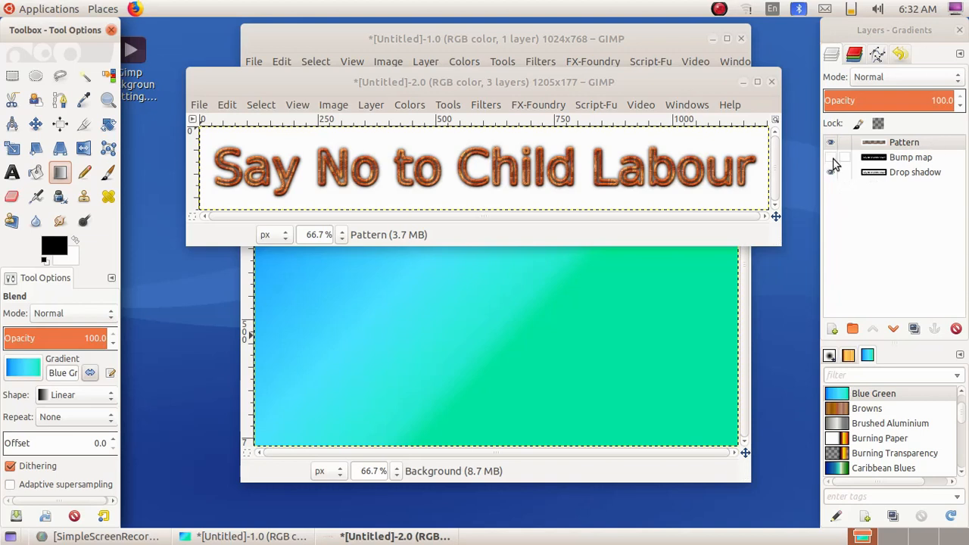
In the logo image, show and hide the Bump map layer again, and hide the Drop shadow layer
click(831, 158)
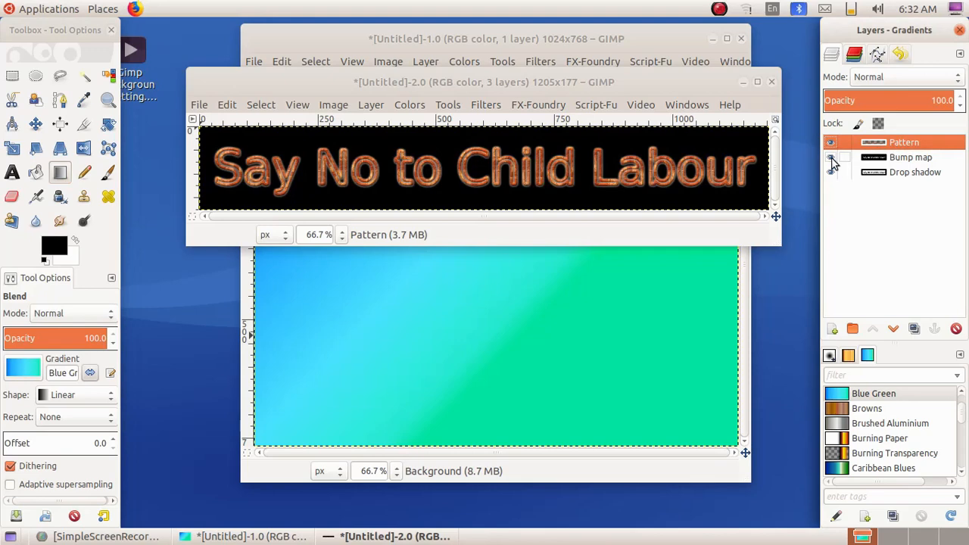
click(831, 159)
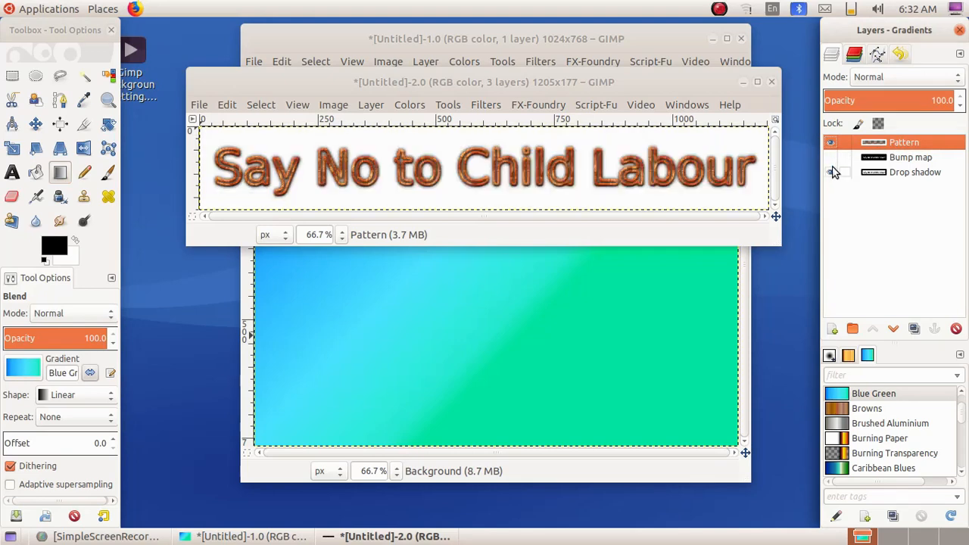
click(832, 173)
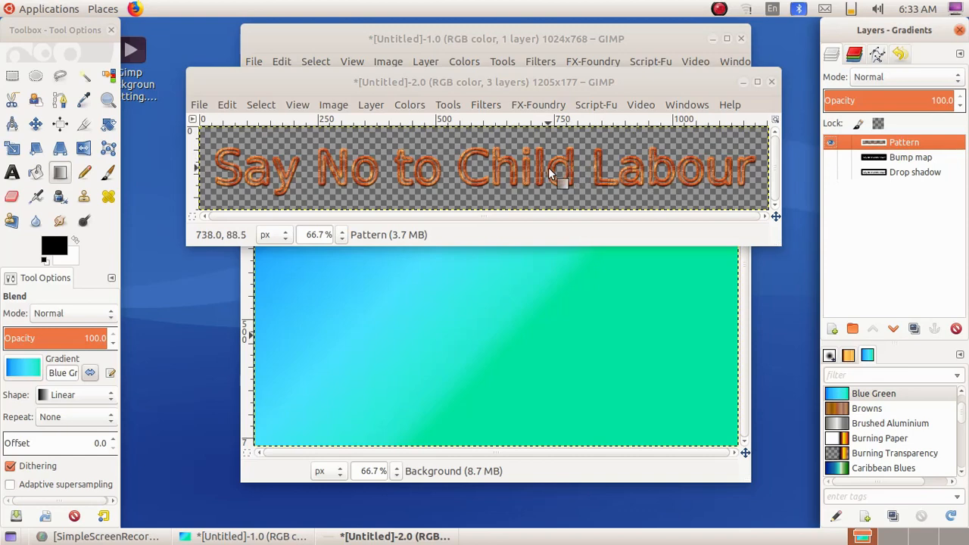
Copy the visible content of the logo image and minimise its window
click(227, 106)
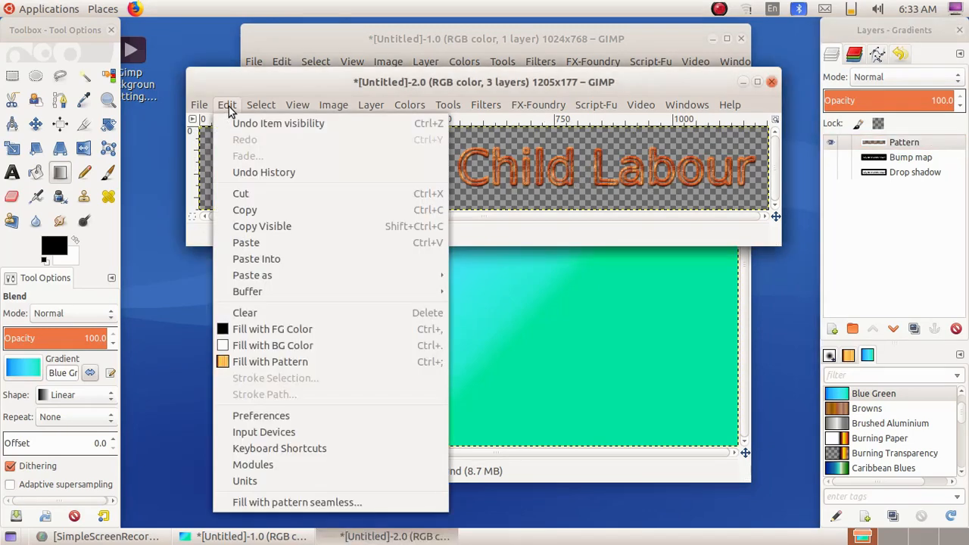
click(307, 226)
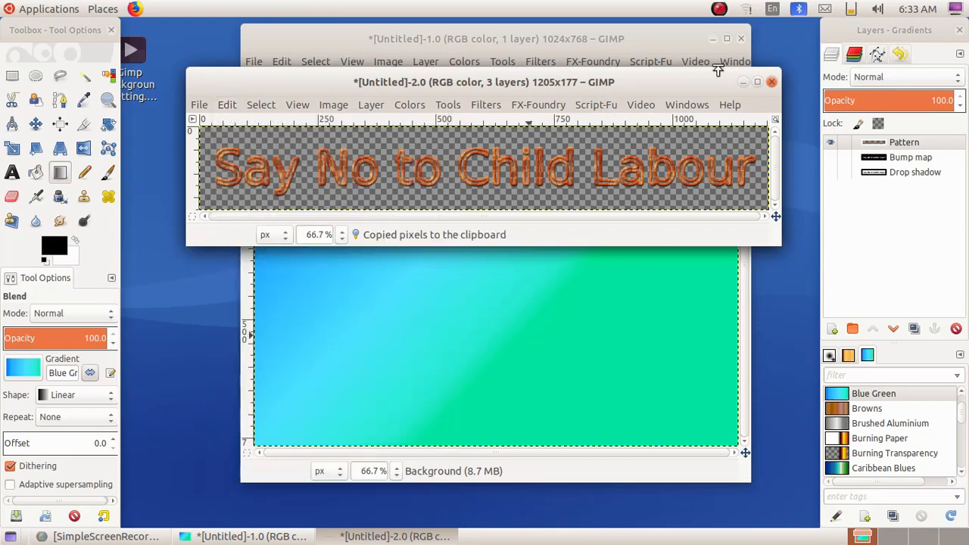
click(743, 82)
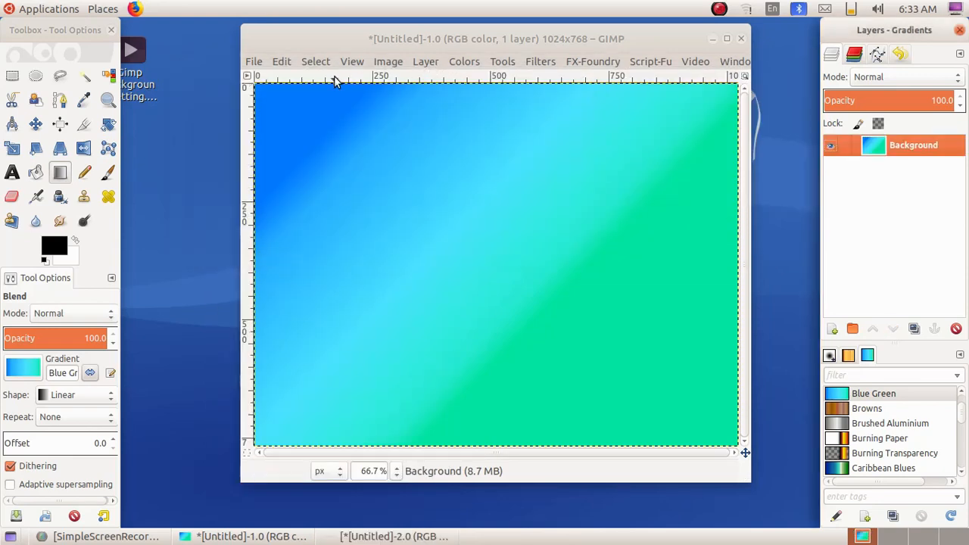
Paste the copied logo into the gradient image and turn the floating selection into a new layer
click(282, 62)
click(324, 201)
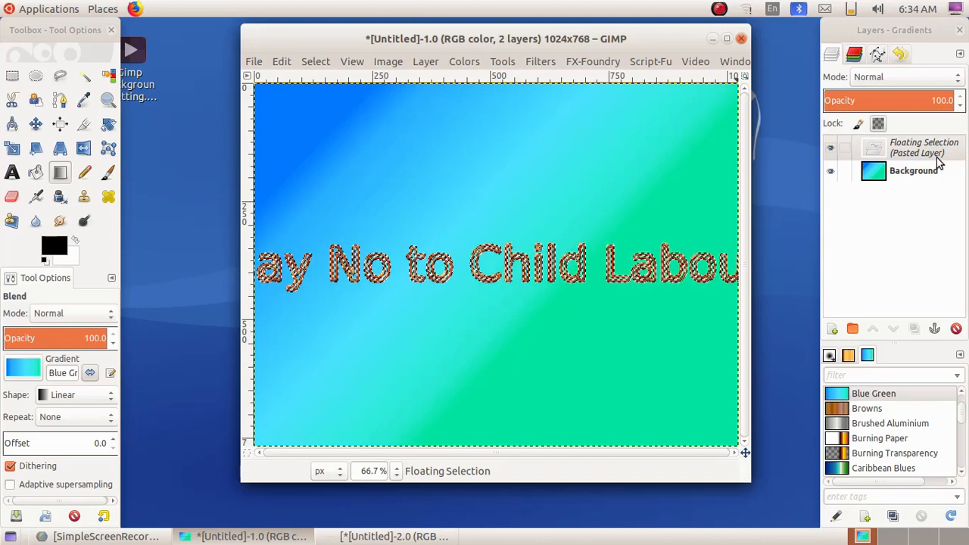
click(833, 330)
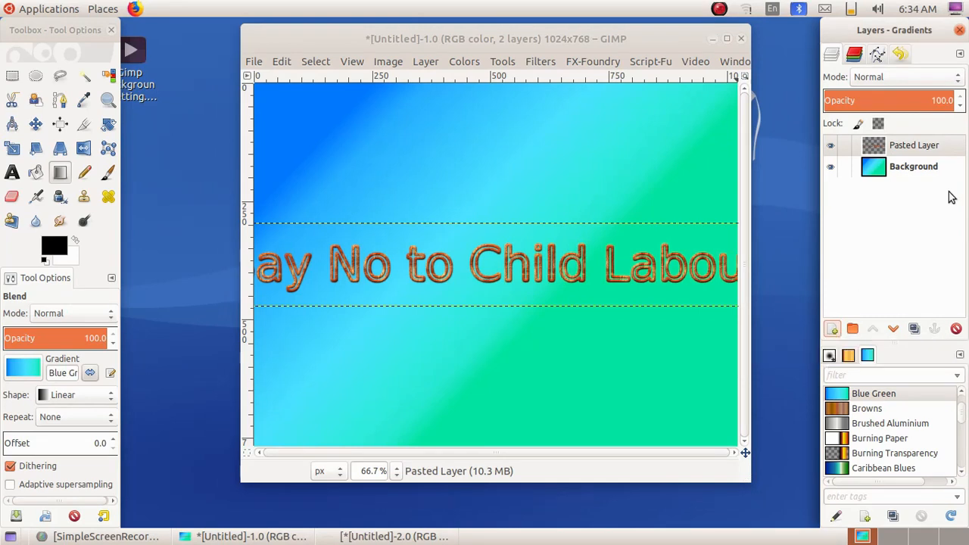
Rename the pasted layer as Logo
click(916, 149)
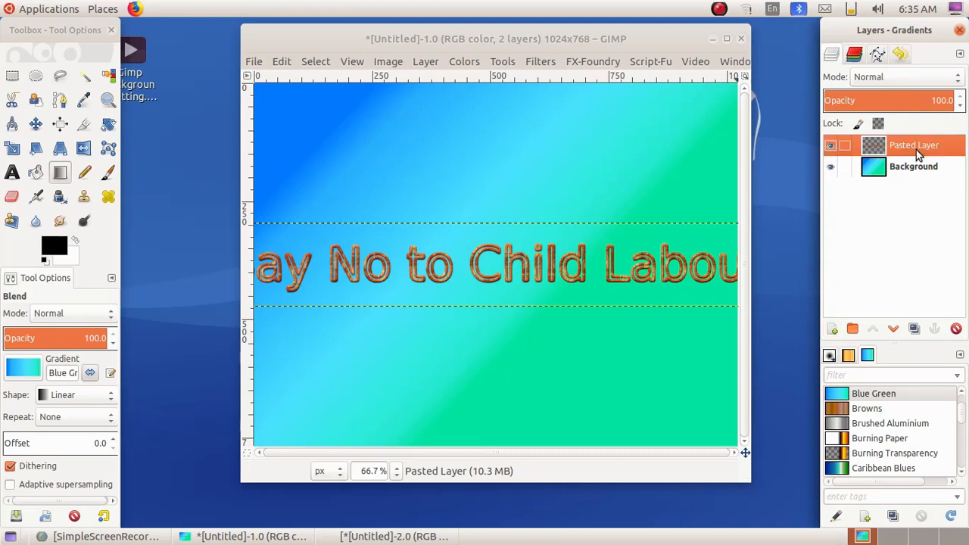
right_click(915, 150)
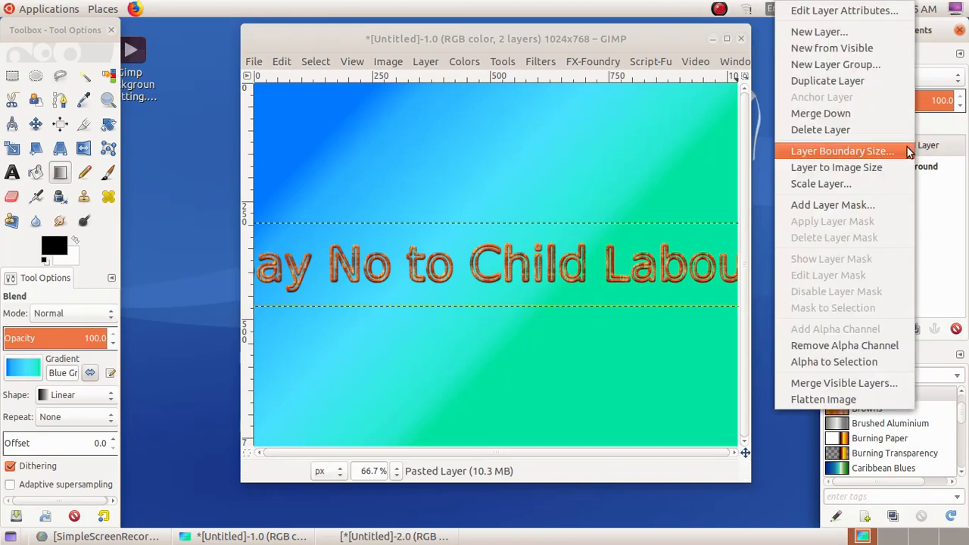
click(843, 11)
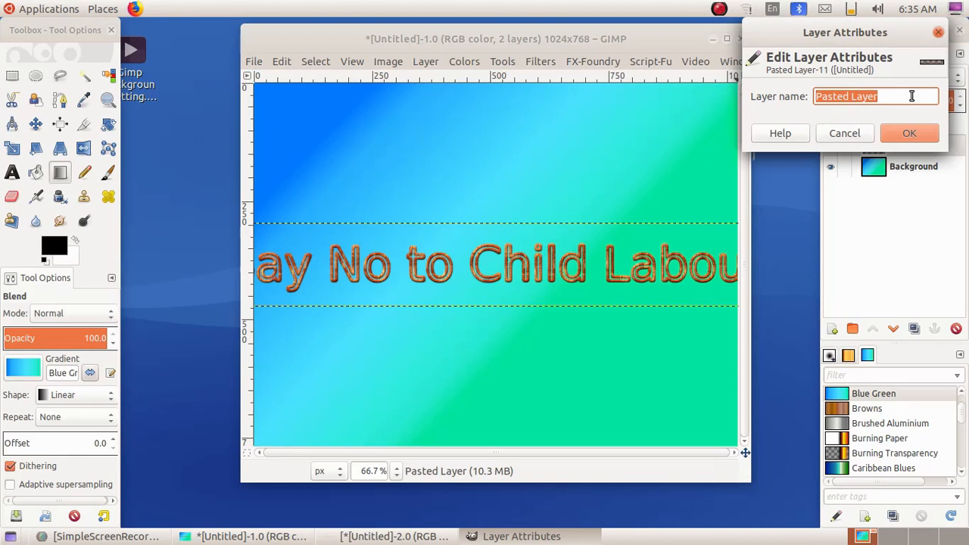
text(Logo)
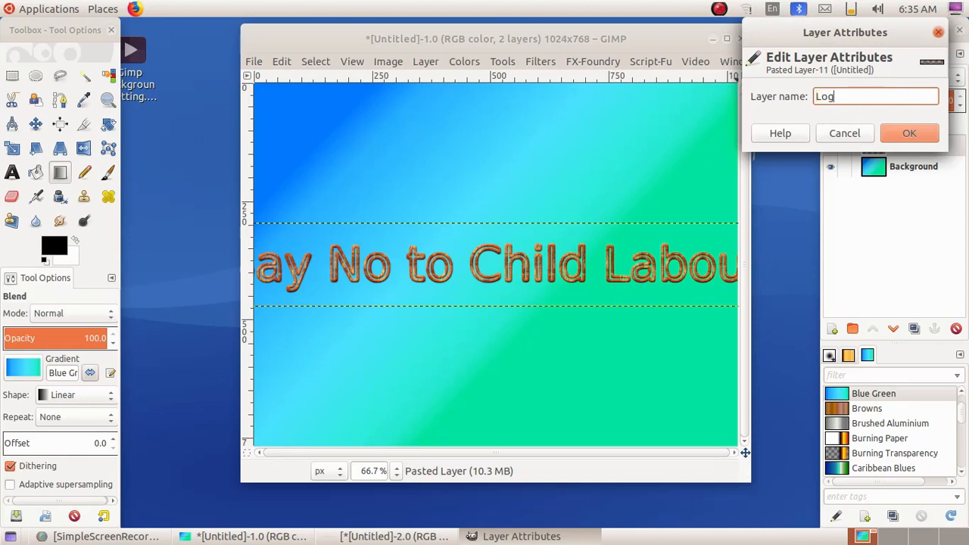
click(915, 131)
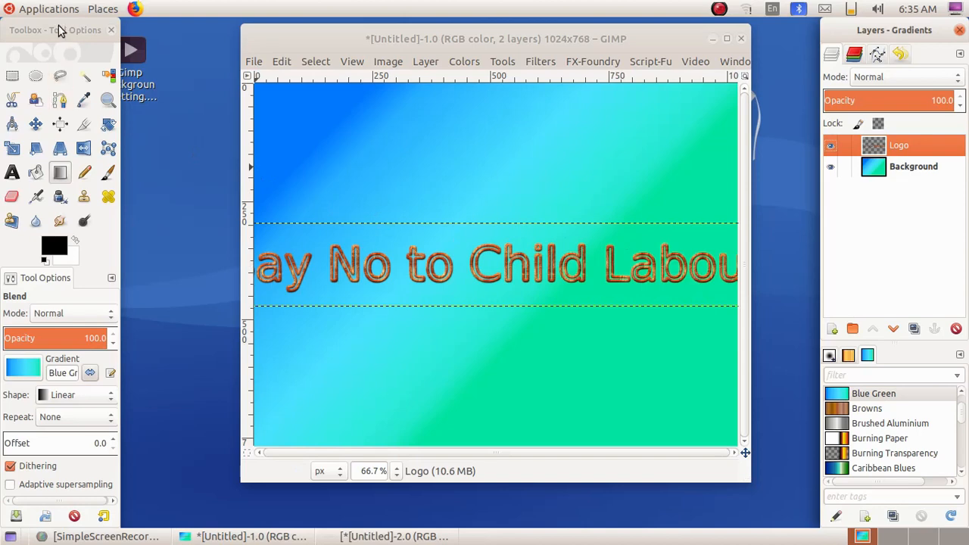
Scale the Logo layer down to about 896 × 152 pixels so the whole text fits inside the image
click(12, 149)
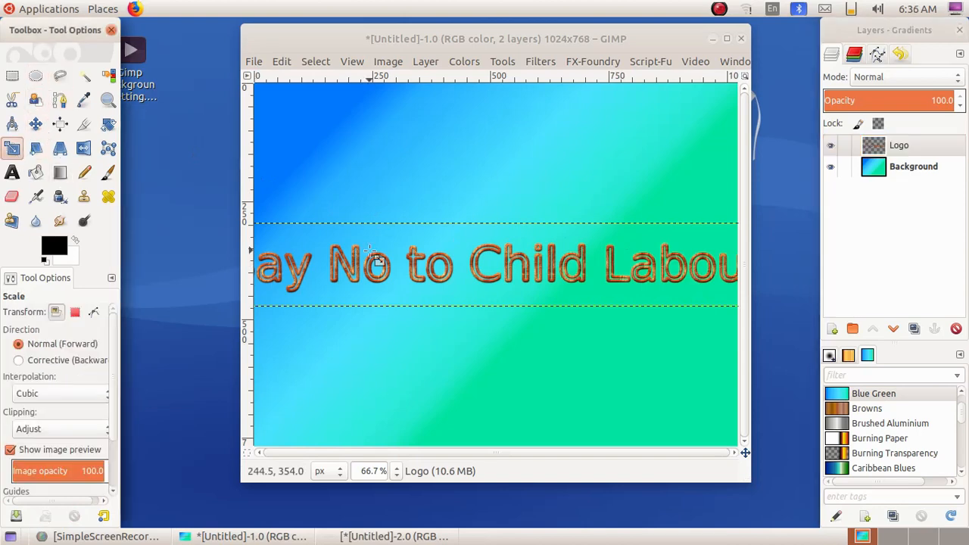
click(377, 271)
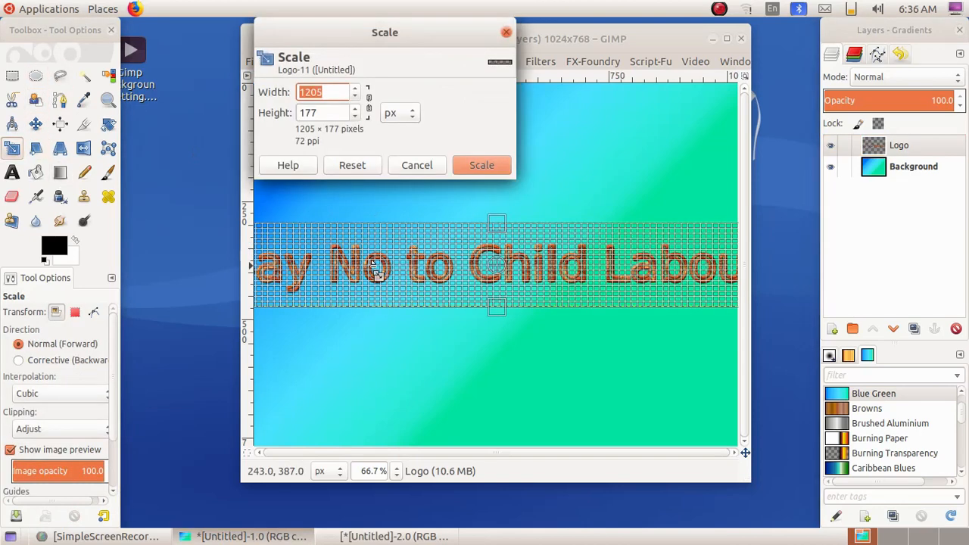
click(300, 239)
drag(299, 239, 386, 248)
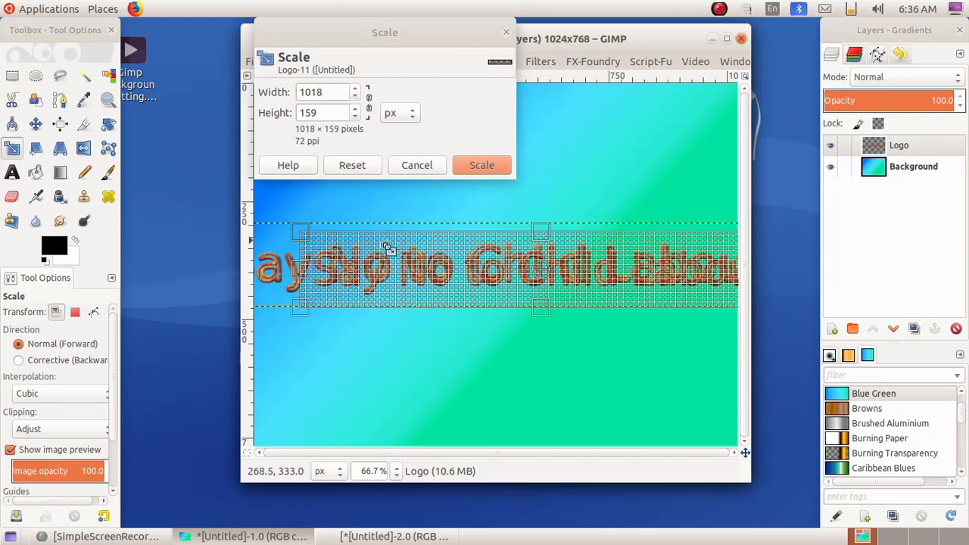
drag(715, 258, 665, 267)
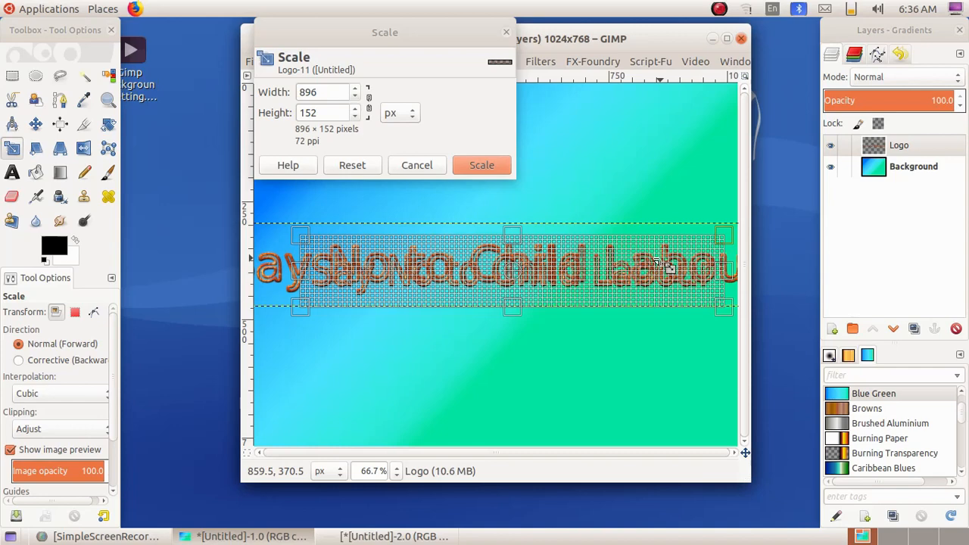
click(490, 166)
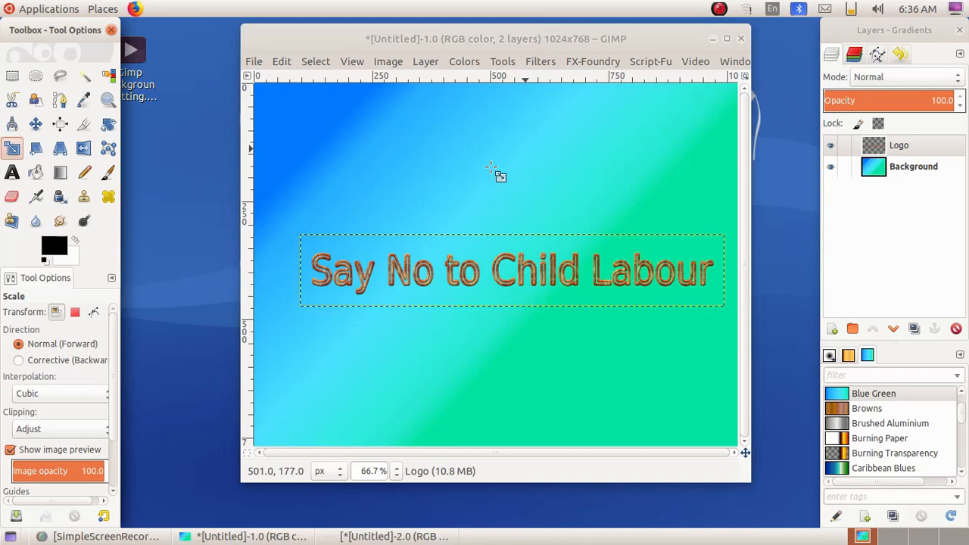
Move the Logo layer up so the text sits near the upper edge of the gradient background
click(36, 125)
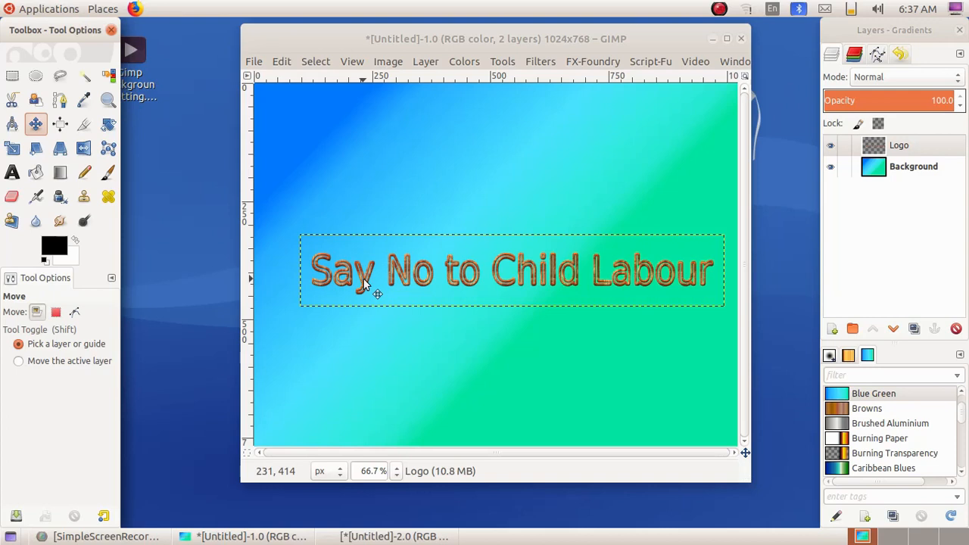
click(364, 280)
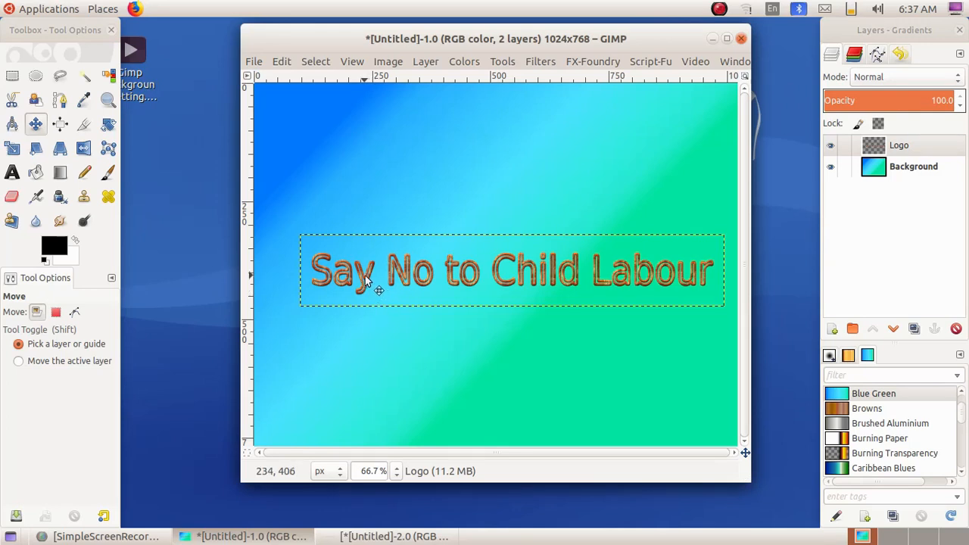
drag(365, 275, 360, 144)
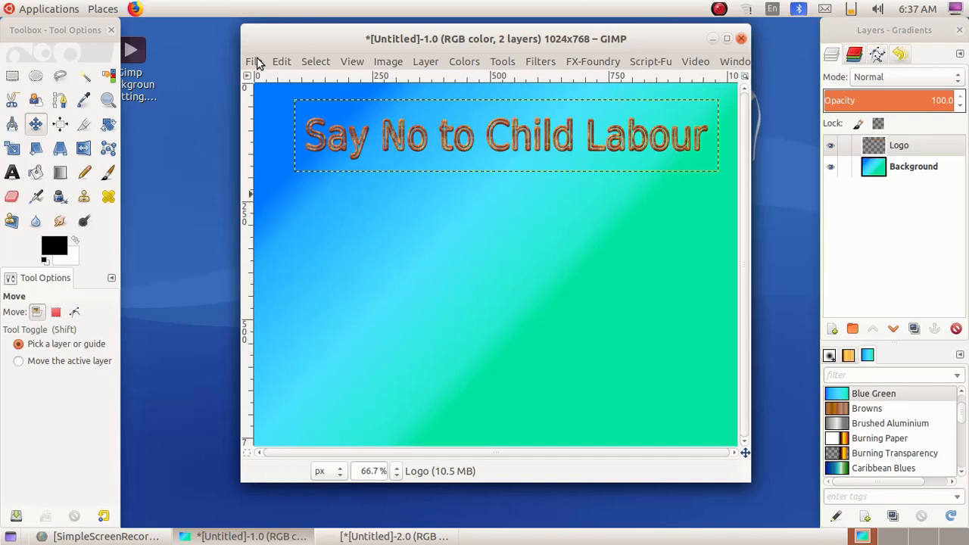
Save the image as "Logo .xcf" in the std 9 folder on the Desktop
click(255, 61)
click(286, 196)
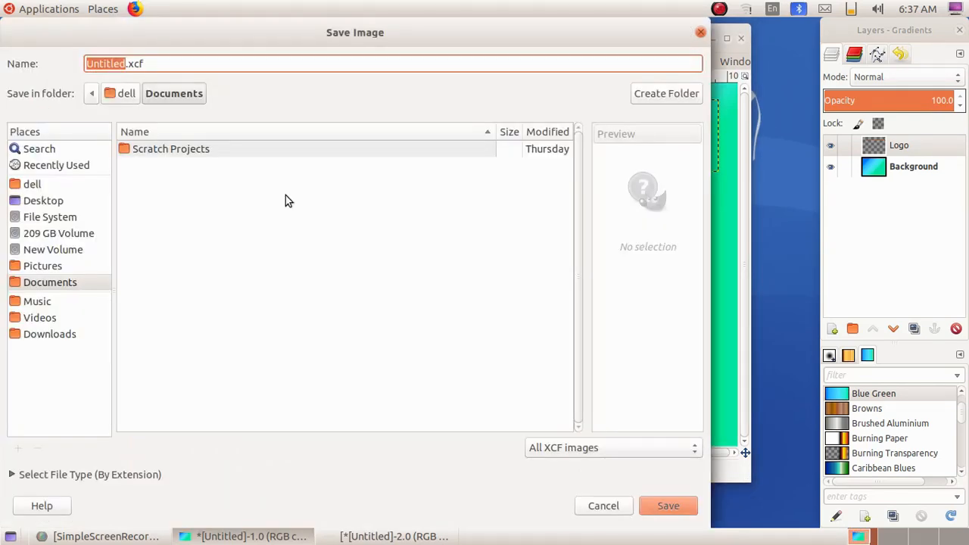
text(Logo)
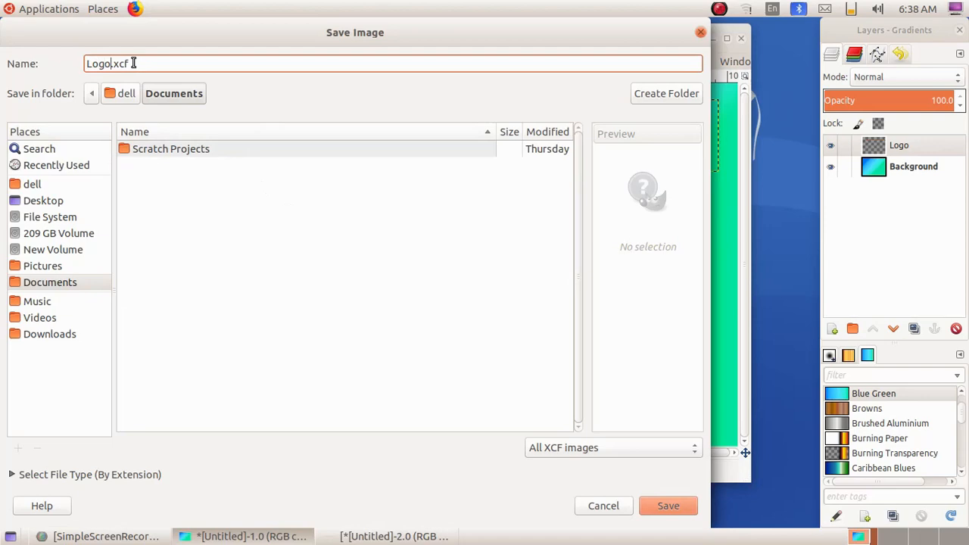
click(45, 201)
double_click(136, 149)
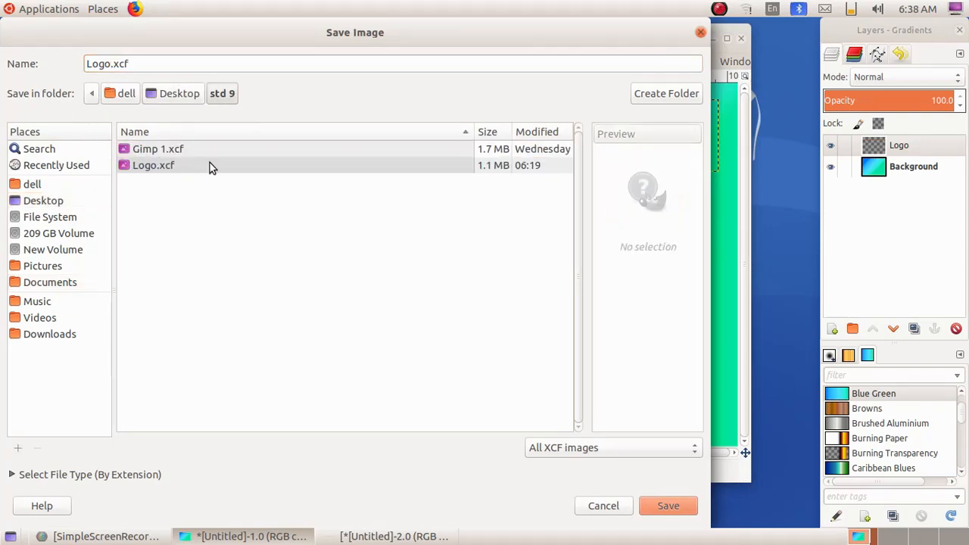
key(Return)
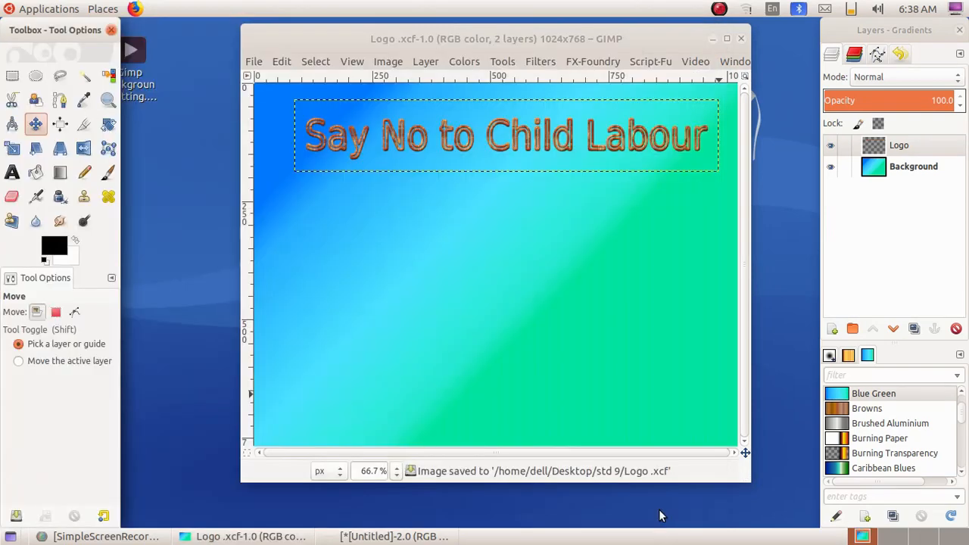
Quit the image editor with the separate untitled logo image left unsaved
click(253, 61)
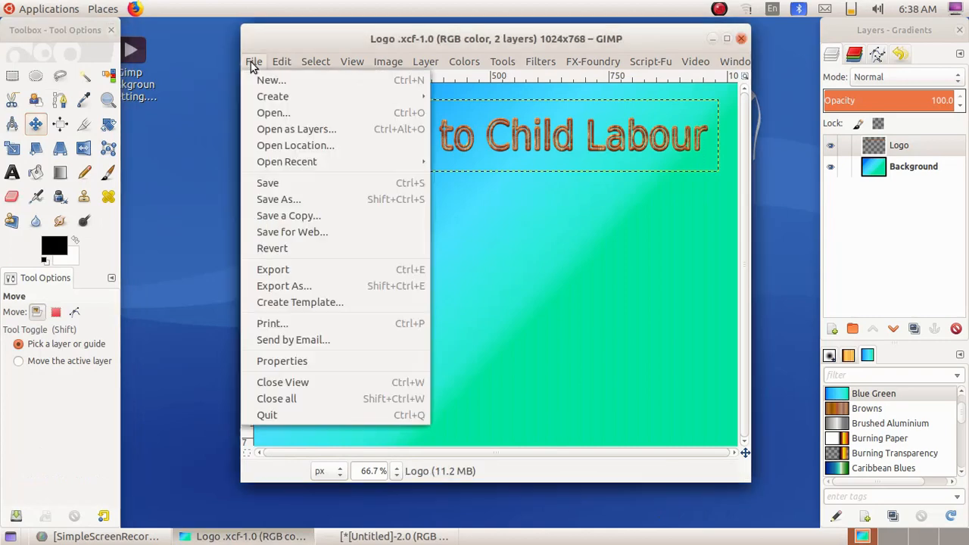
click(326, 415)
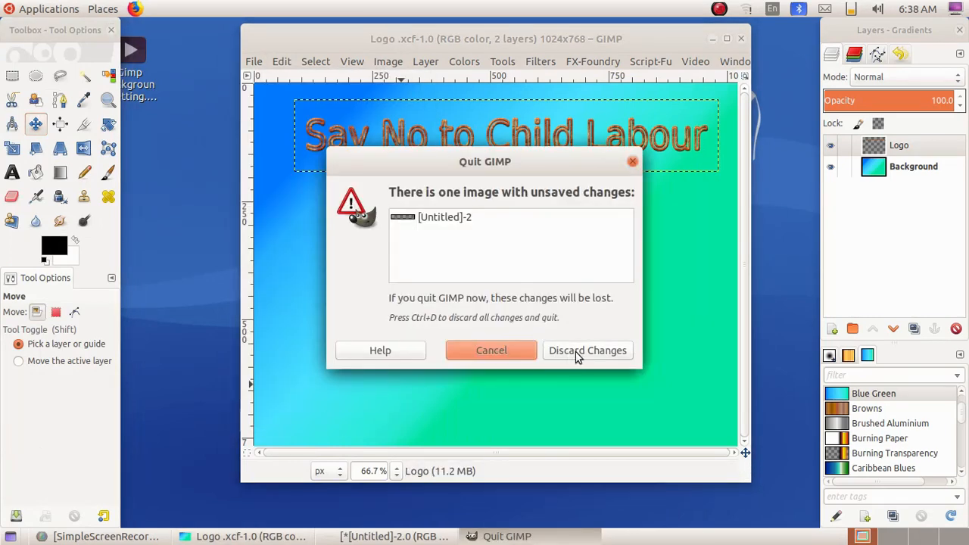